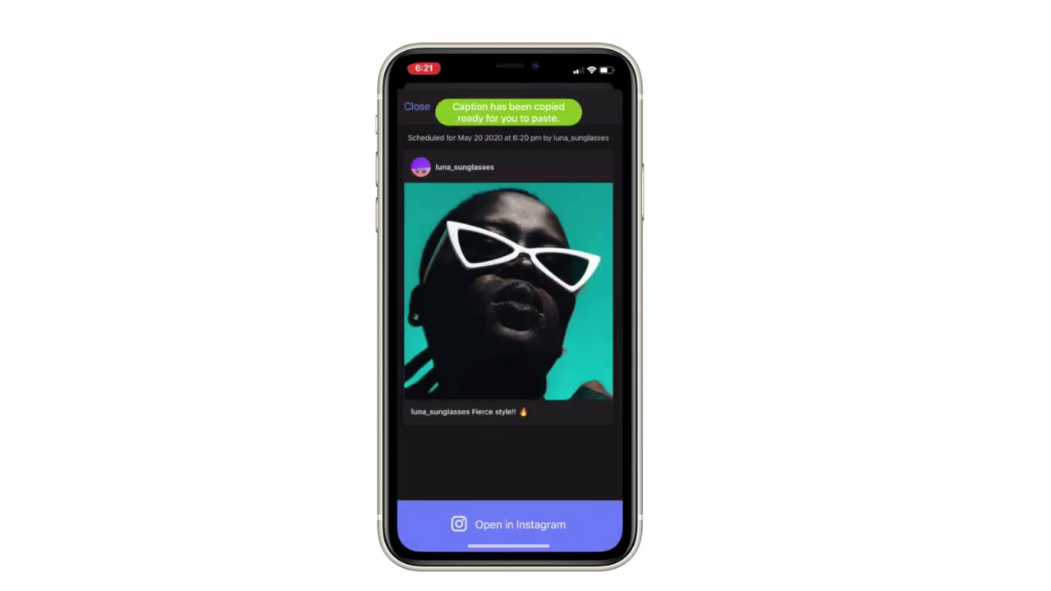
Step: Advance the white-sunglasses photo post in Instagram to its caption, paste the copied caption, and share the post
{"action": "left_click", "coordinate": [604, 96]}
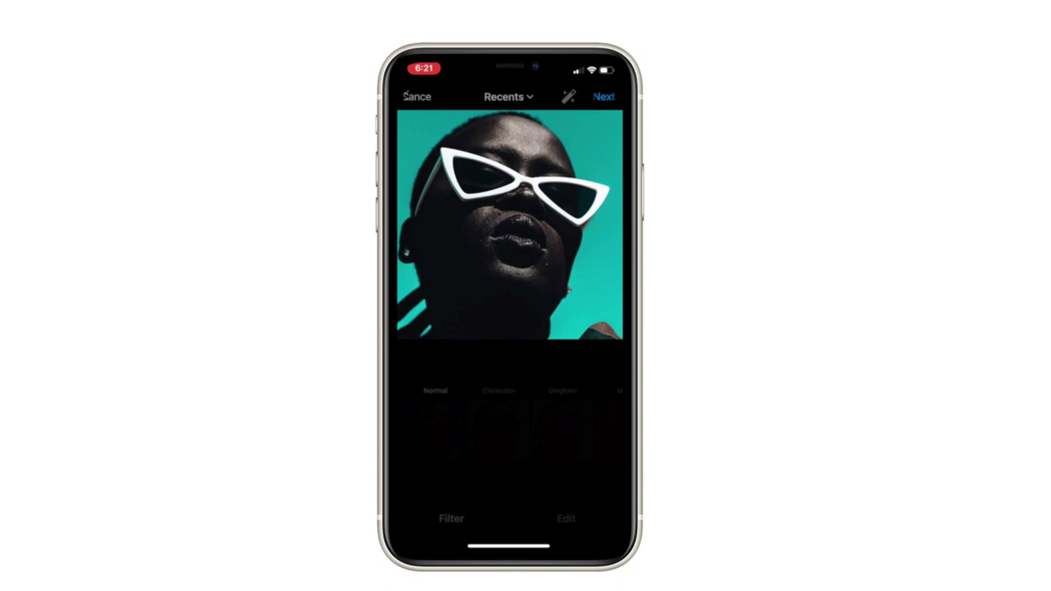
{"action": "left_click", "coordinate": [602, 96]}
{"action": "left_click", "coordinate": [481, 131]}
{"action": "left_click", "coordinate": [450, 131]}
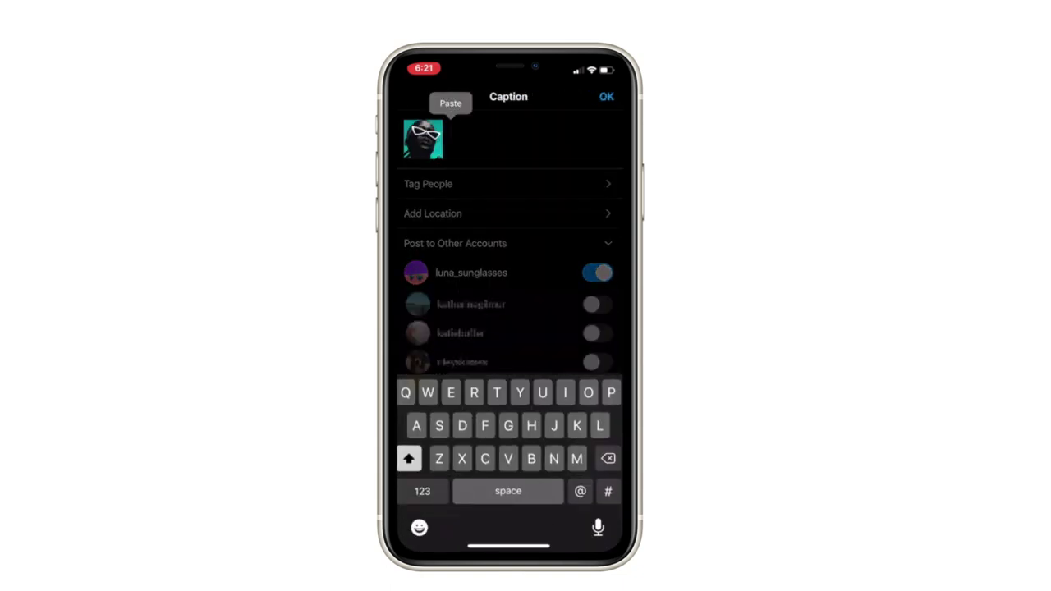
{"action": "left_click", "coordinate": [451, 105]}
{"action": "left_click", "coordinate": [606, 96]}
{"action": "left_click", "coordinate": [606, 96]}
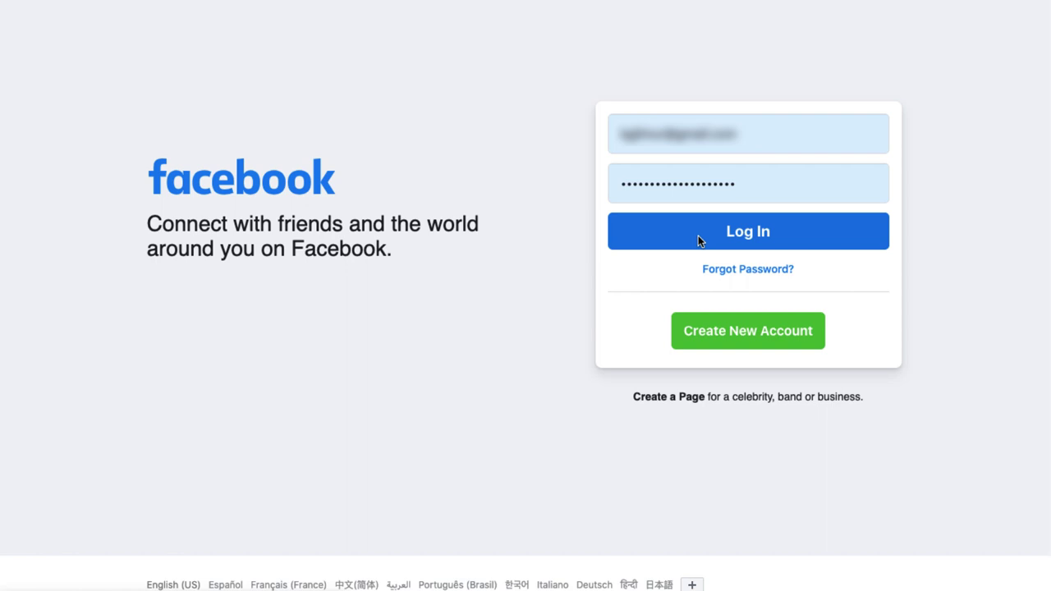
Step: Log in to Facebook and examine the existing page roles in the Luna Sunglasses page settings
{"action": "left_click", "coordinate": [698, 236]}
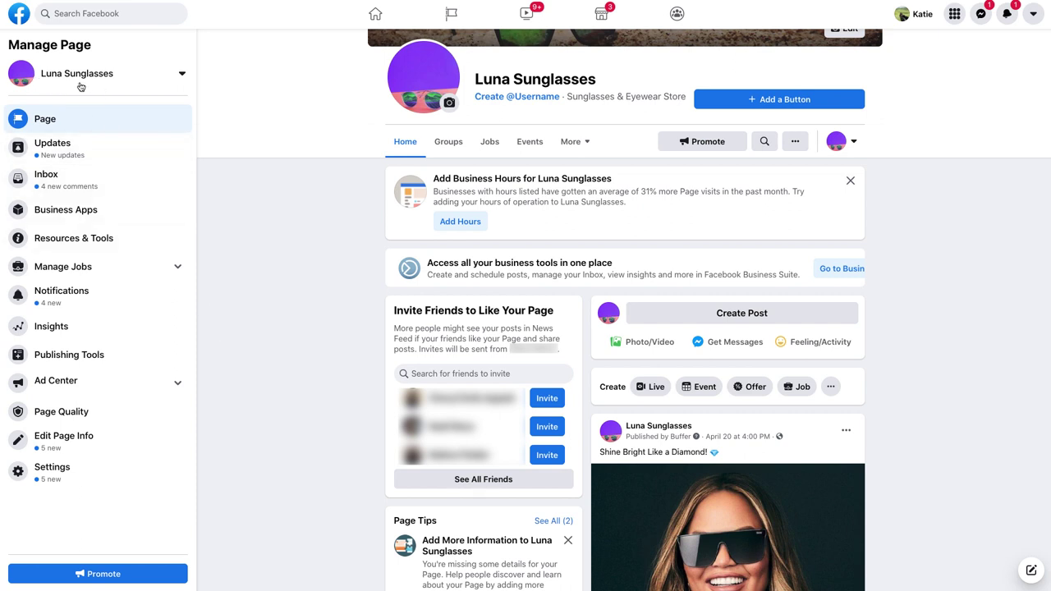
{"action": "left_click", "coordinate": [81, 484]}
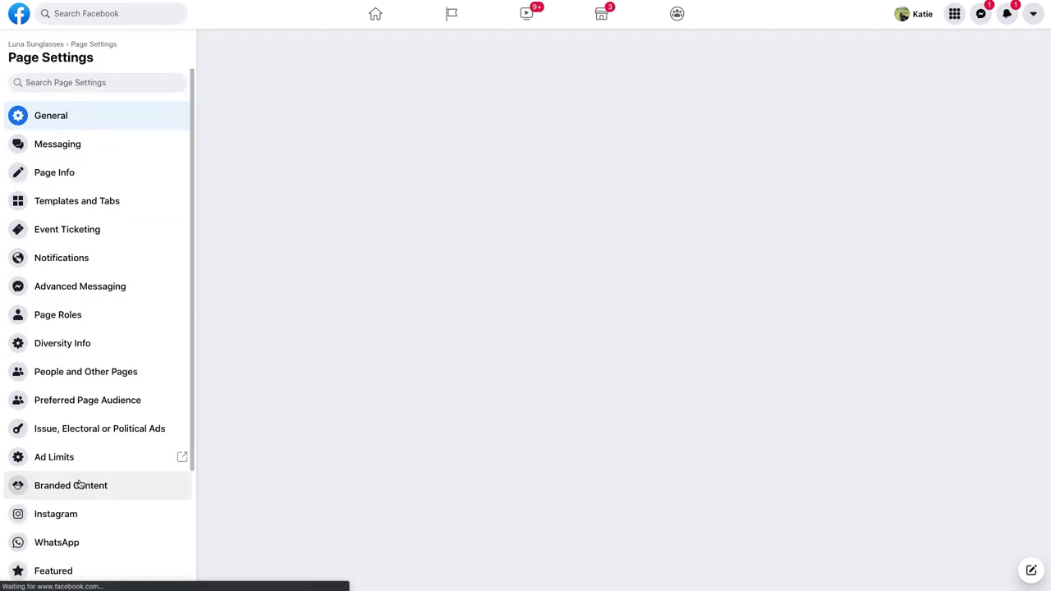
{"action": "left_click", "coordinate": [74, 318]}
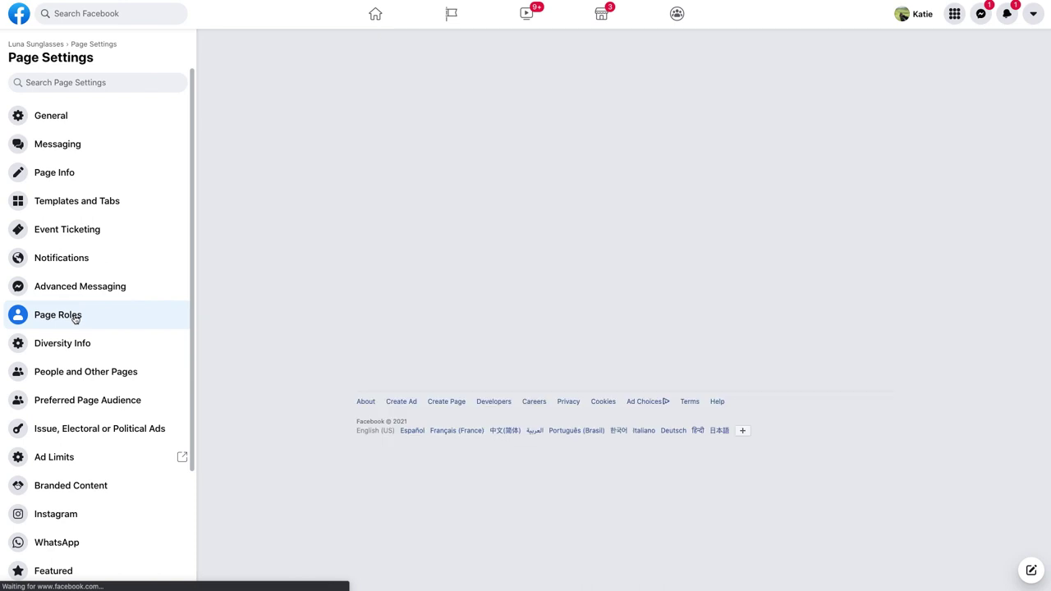
{"action": "scroll", "coordinate": [453, 454], "scroll_direction": "down", "scroll_amount": 2}
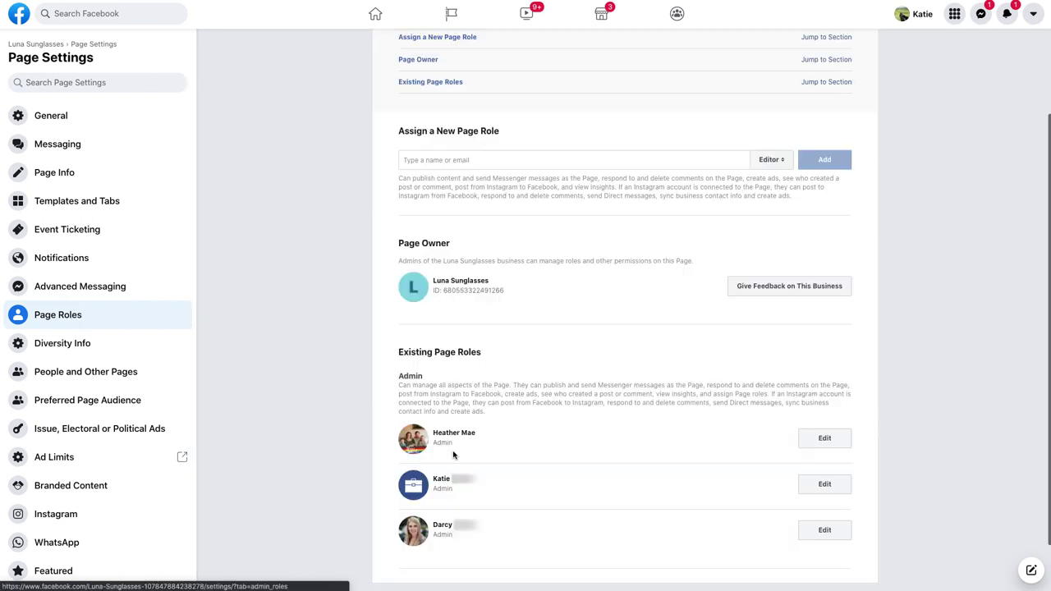
{"action": "scroll", "coordinate": [429, 496], "scroll_direction": "up", "scroll_amount": 1}
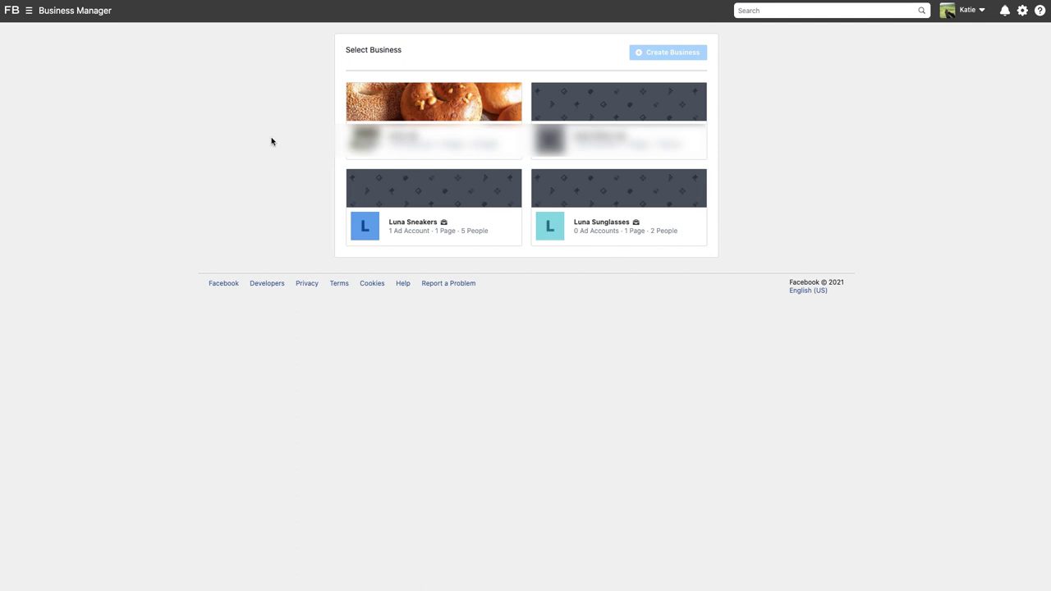
Step: Open the Luna Sunglasses business in Business Manager and enter a new person's email in an invitation with employee access
{"action": "left_click", "coordinate": [590, 223]}
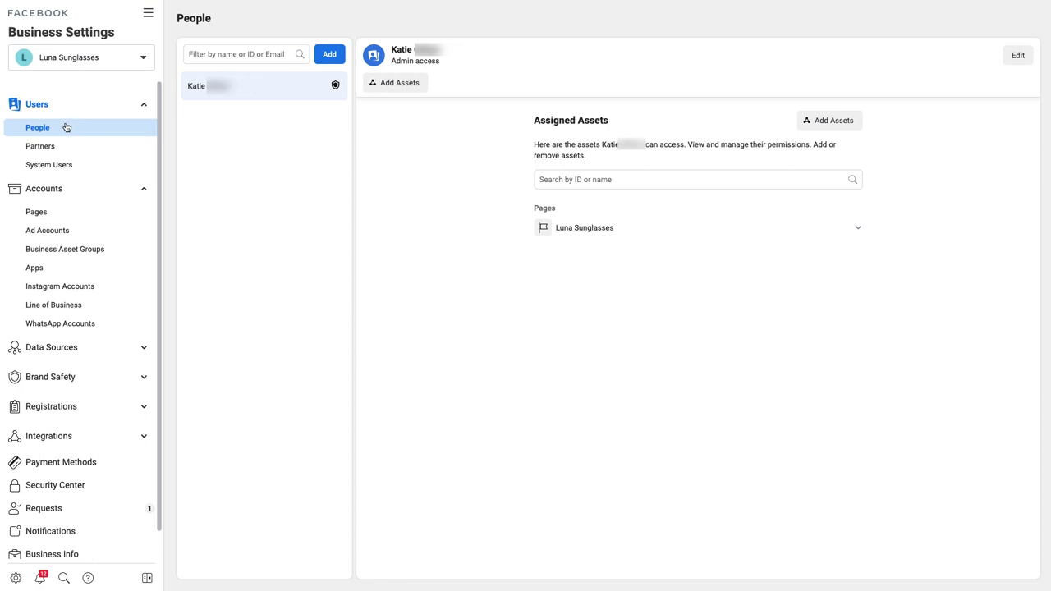
{"action": "left_click", "coordinate": [576, 223]}
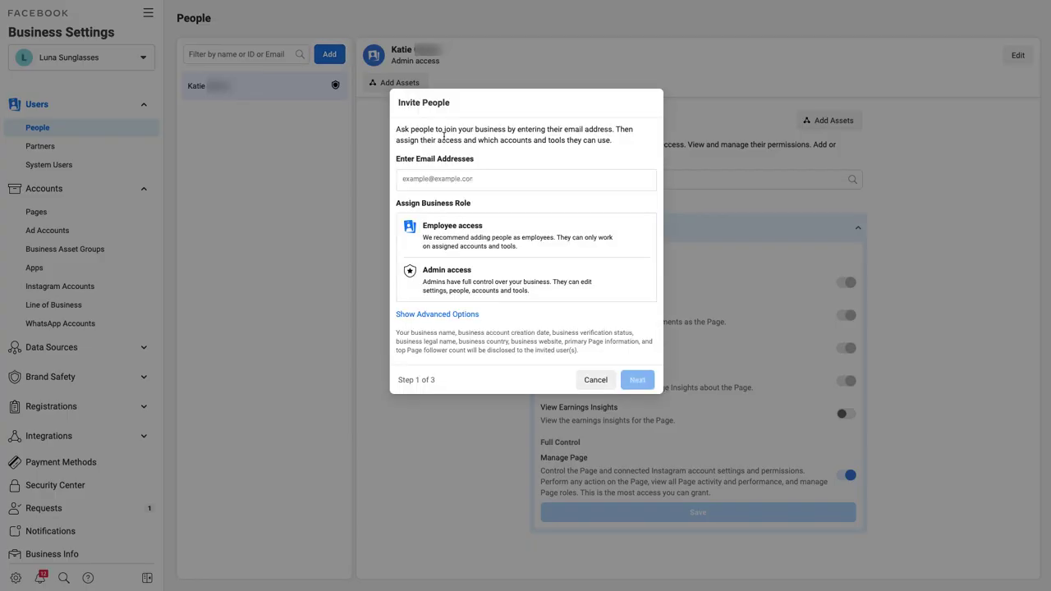
{"action": "key", "text": "ctrl+v"}
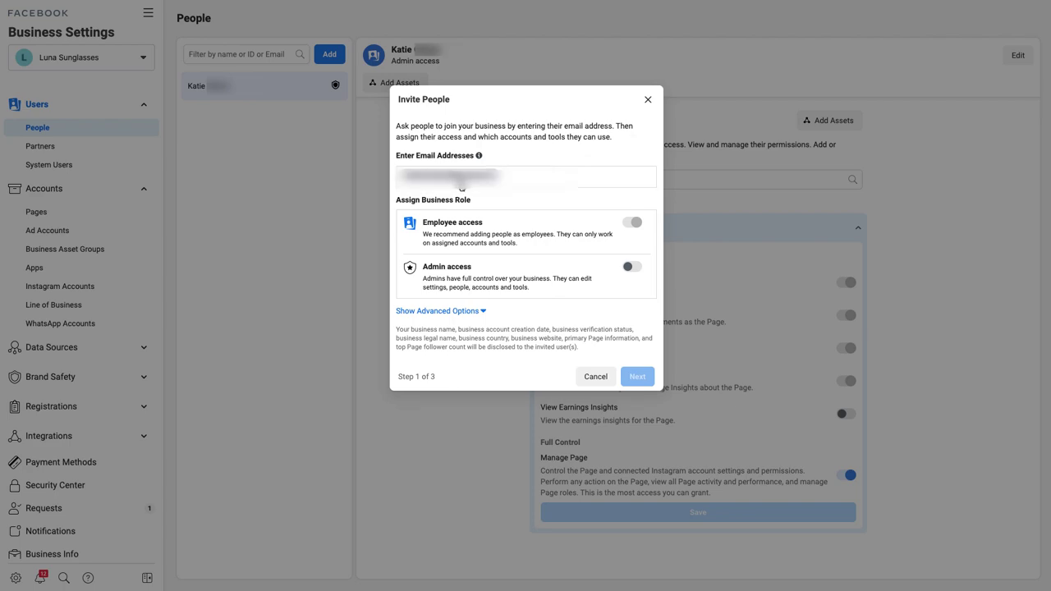
{"action": "left_click", "coordinate": [637, 378]}
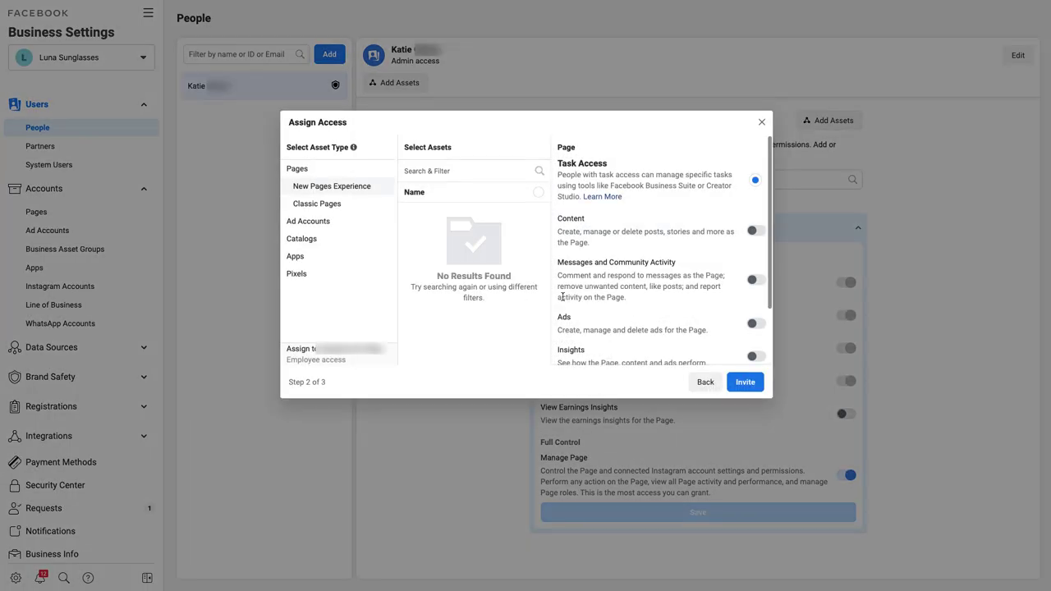
Step: Assign the invitee the Luna Sunglasses classic page with Publish content and Manage Page permissions, and send the invitation
{"action": "left_click", "coordinate": [343, 206]}
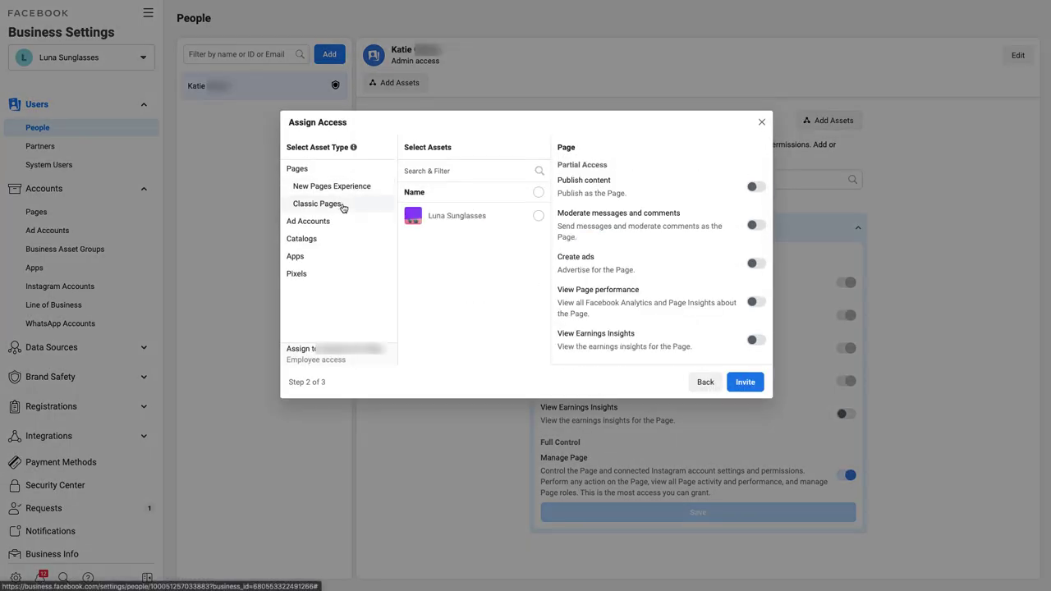
{"action": "left_click", "coordinate": [476, 212]}
{"action": "left_click", "coordinate": [754, 188]}
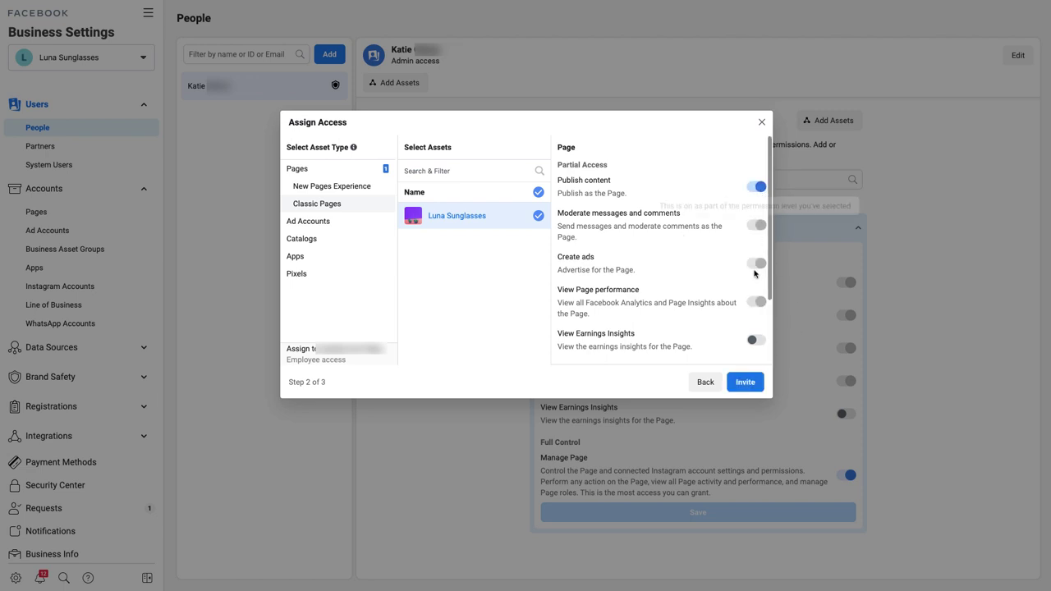
{"action": "scroll", "coordinate": [755, 338], "scroll_direction": "down", "scroll_amount": 2}
{"action": "left_click", "coordinate": [753, 320]}
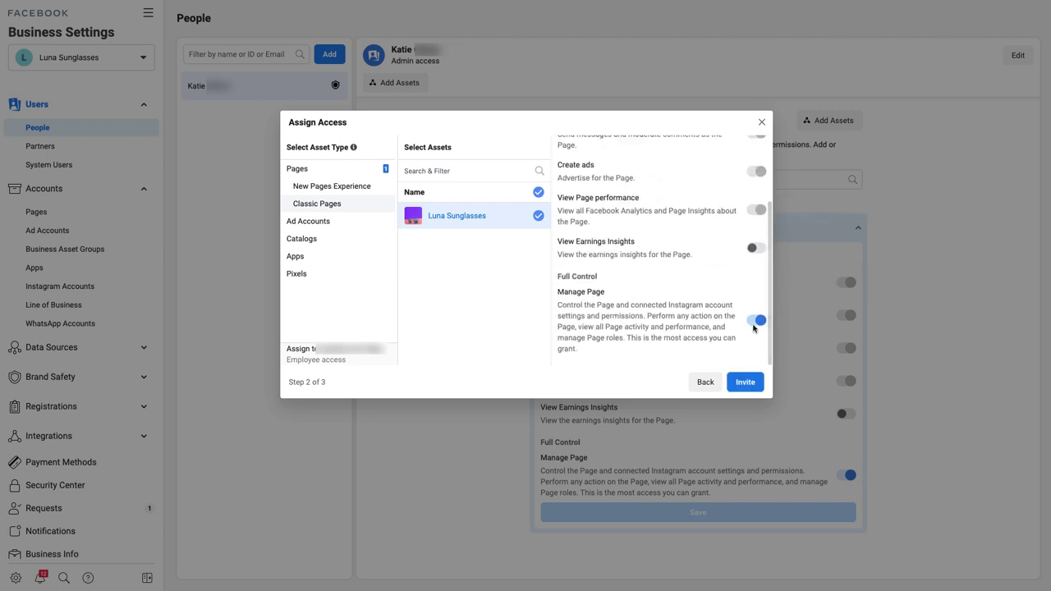
{"action": "left_click", "coordinate": [745, 382]}
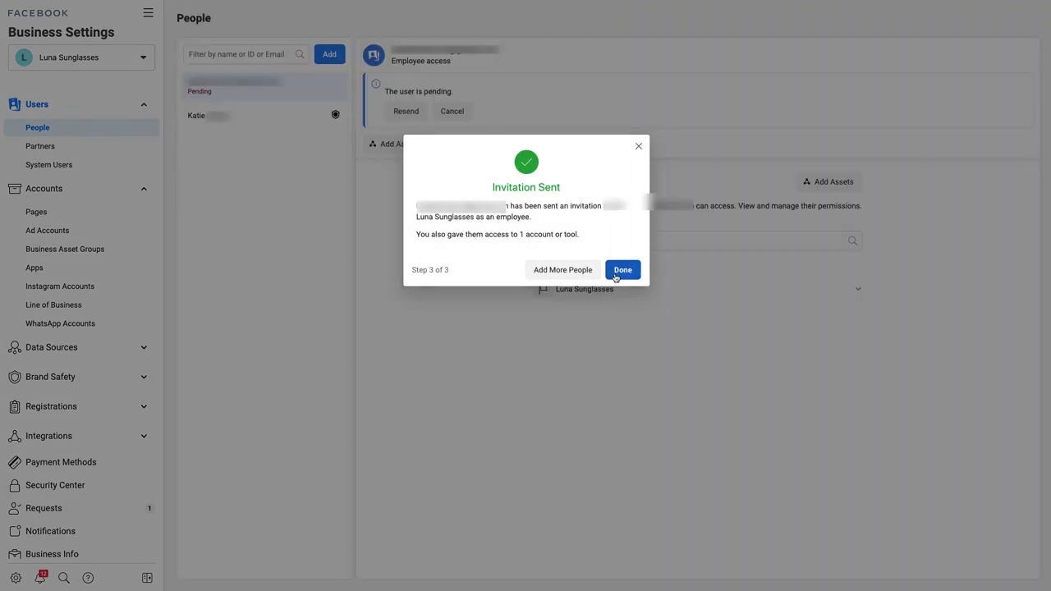
{"action": "left_click", "coordinate": [618, 273]}
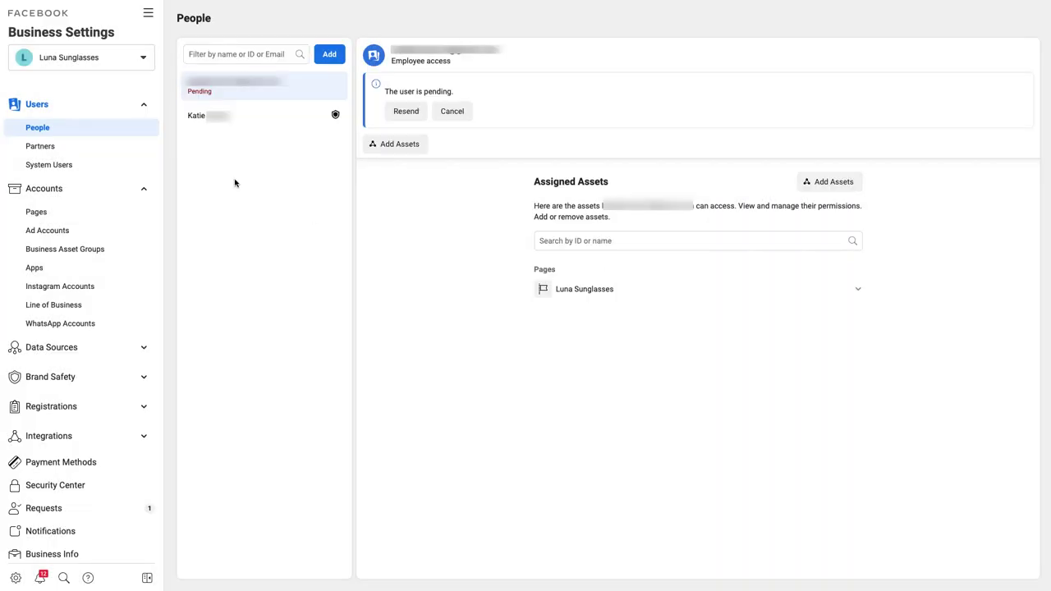
Step: Add the invited person to the Luna Sunglasses page with full Manage Page control in the business's page accounts
{"action": "left_click", "coordinate": [94, 220]}
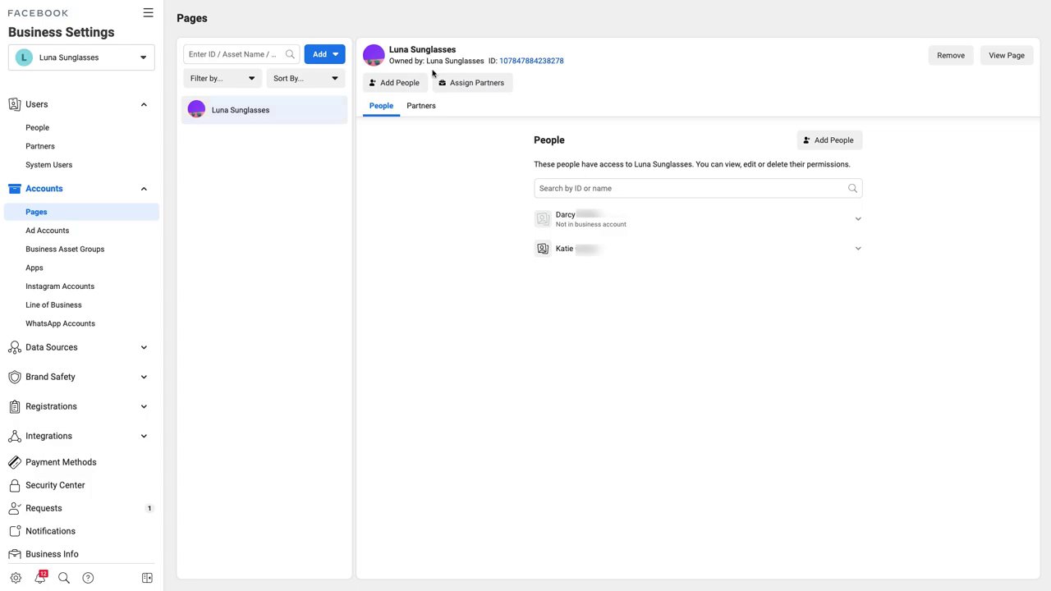
{"action": "left_click", "coordinate": [401, 82]}
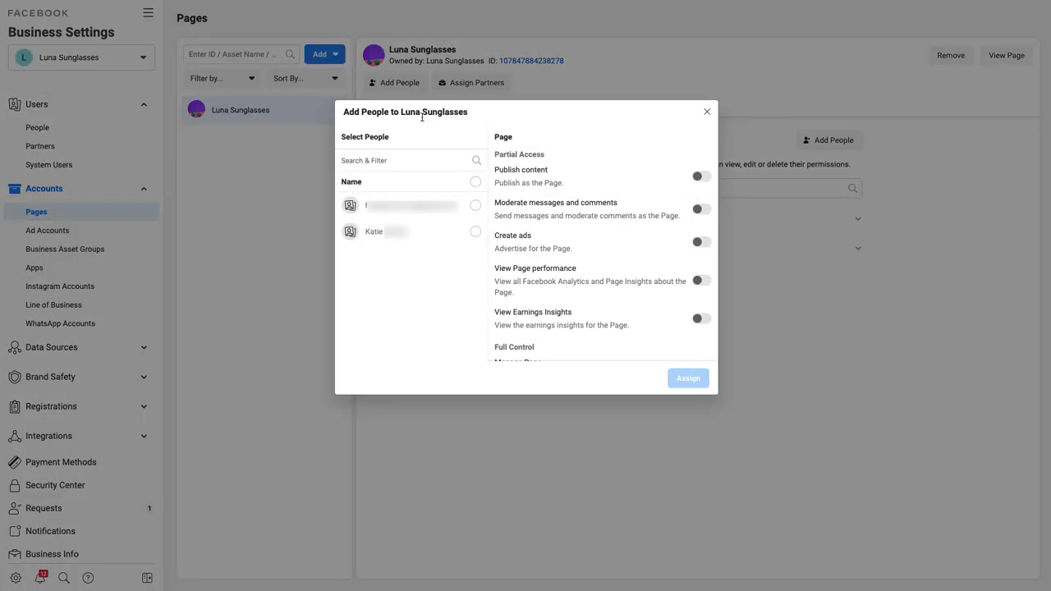
{"action": "left_click", "coordinate": [433, 208]}
{"action": "scroll", "coordinate": [702, 181], "scroll_direction": "down", "scroll_amount": 2}
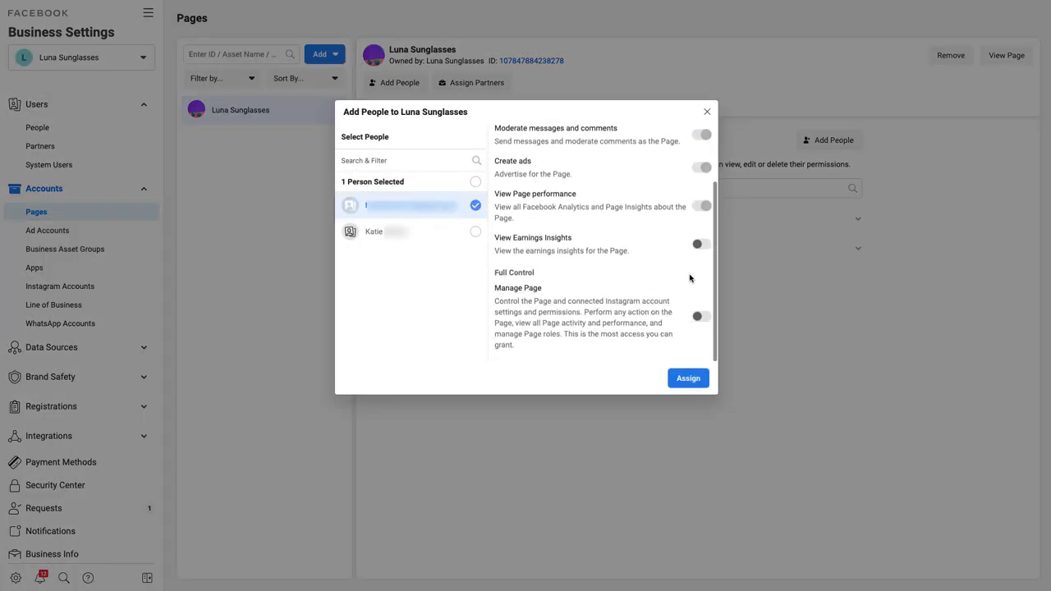
{"action": "left_click", "coordinate": [701, 316]}
{"action": "left_click", "coordinate": [681, 377]}
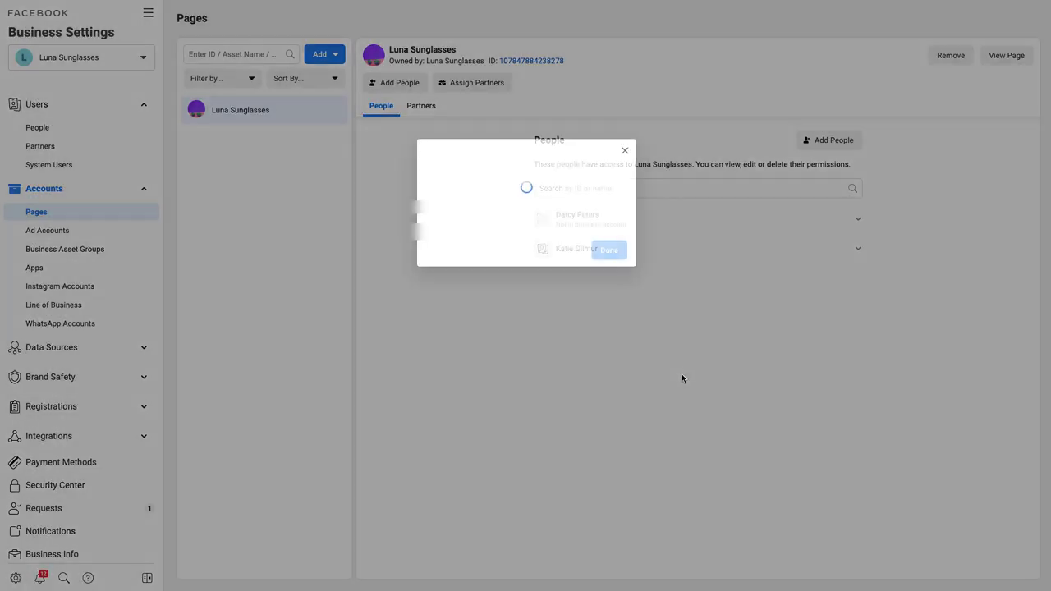
{"action": "left_click", "coordinate": [607, 230]}
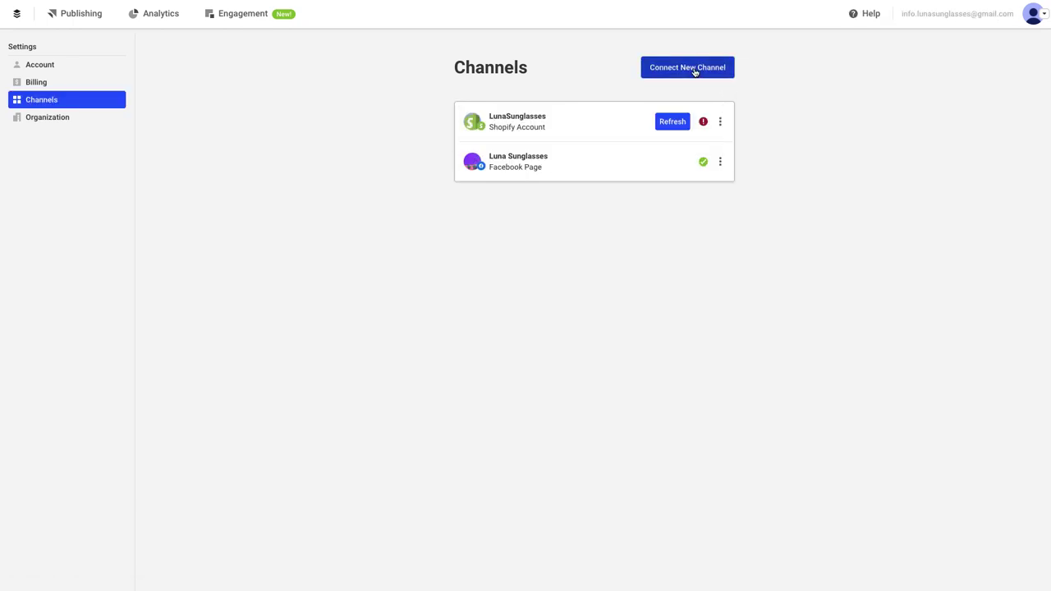
Step: Start connecting a new Instagram channel in Buffer and authenticate with the current Facebook profile
{"action": "left_click", "coordinate": [694, 69]}
{"action": "left_click", "coordinate": [491, 201]}
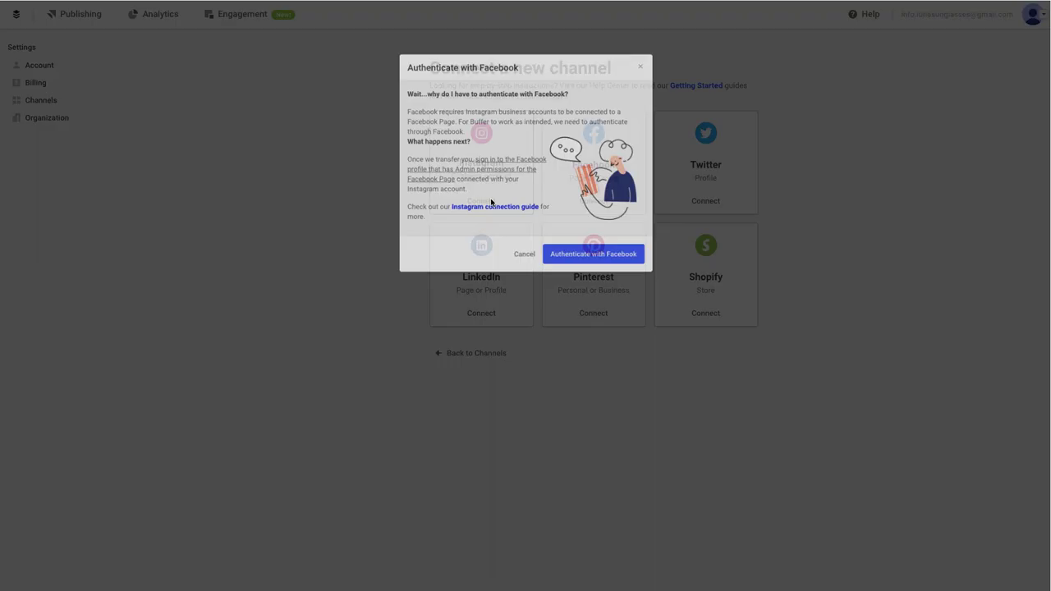
{"action": "left_click", "coordinate": [573, 264]}
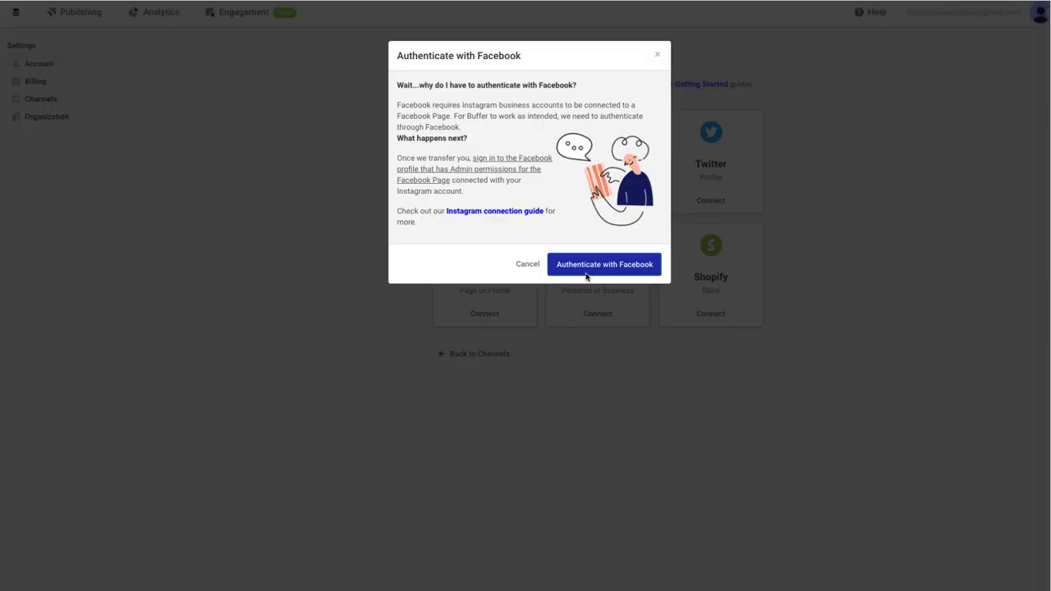
{"action": "left_click", "coordinate": [586, 273]}
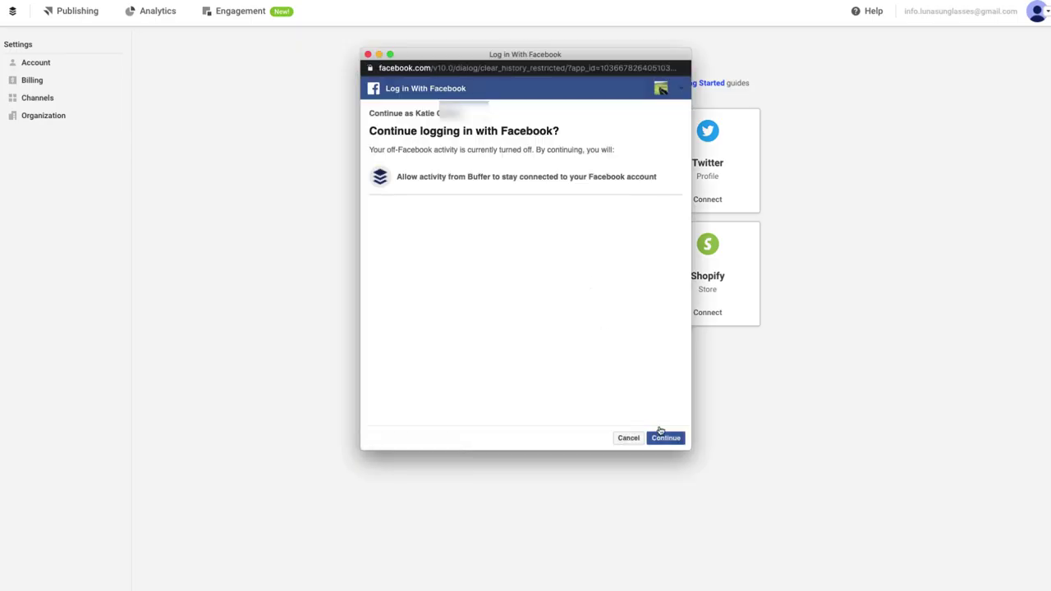
{"action": "left_click", "coordinate": [666, 438]}
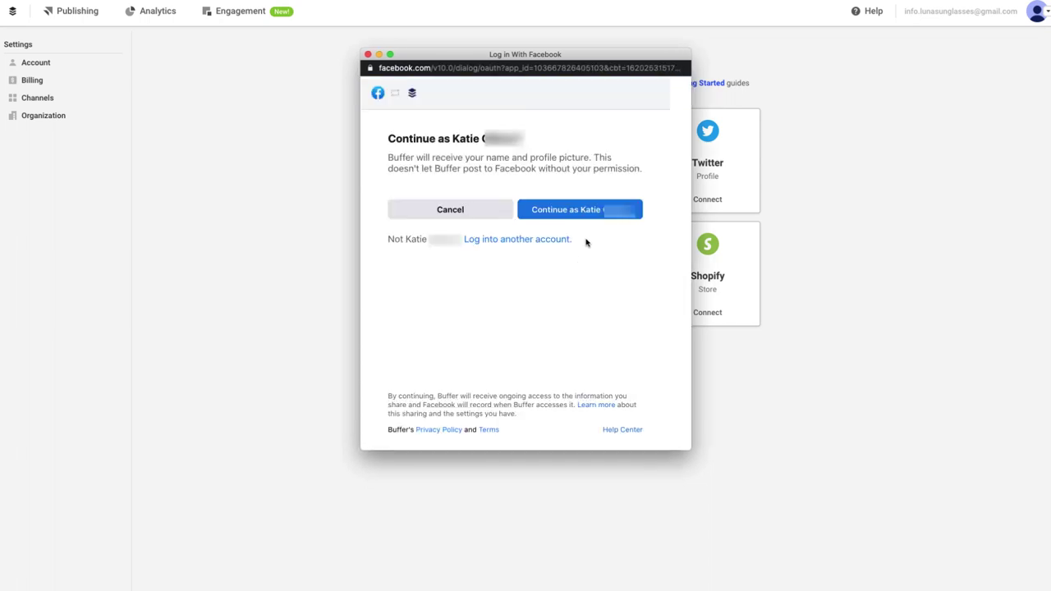
{"action": "left_click", "coordinate": [577, 209]}
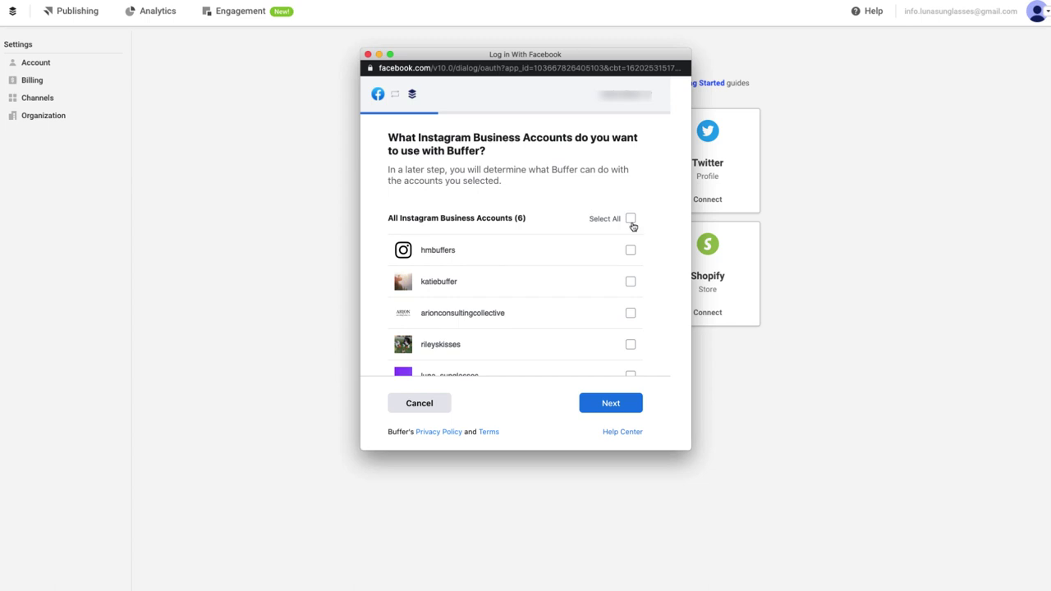
Step: Grant Buffer access to all Instagram business accounts and all Facebook pages, accepting every requested permission
{"action": "left_click", "coordinate": [630, 220]}
{"action": "left_click", "coordinate": [636, 402]}
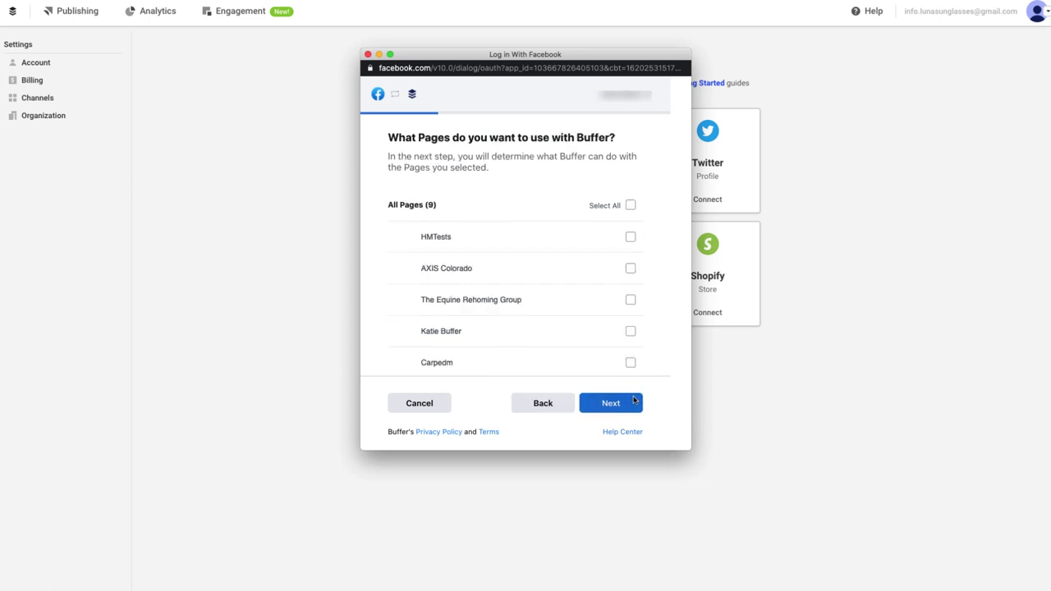
{"action": "left_click", "coordinate": [630, 206]}
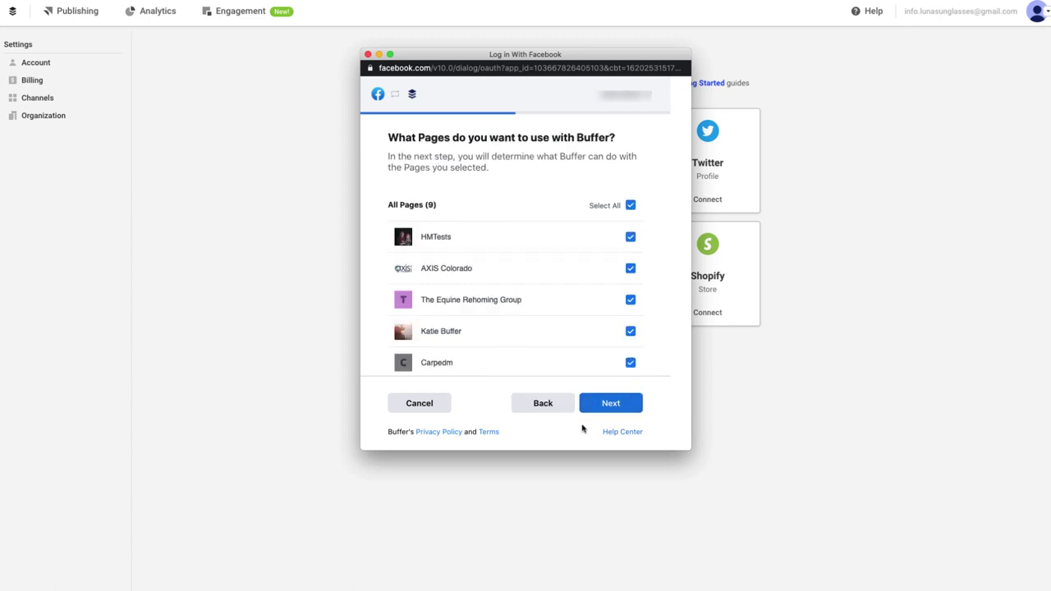
{"action": "left_click", "coordinate": [596, 411]}
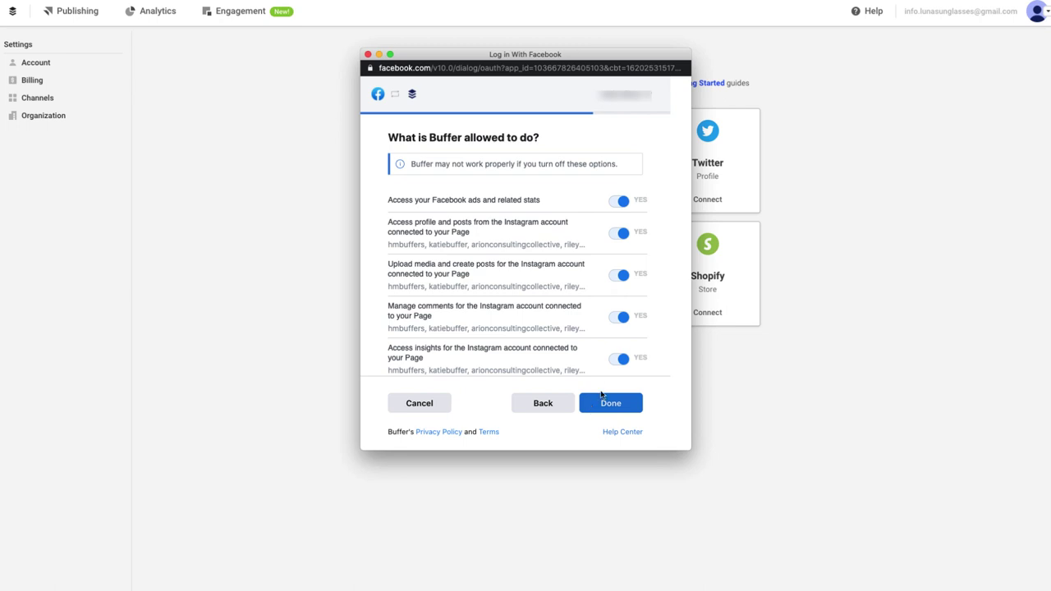
{"action": "scroll", "coordinate": [575, 328], "scroll_direction": "down", "scroll_amount": 2}
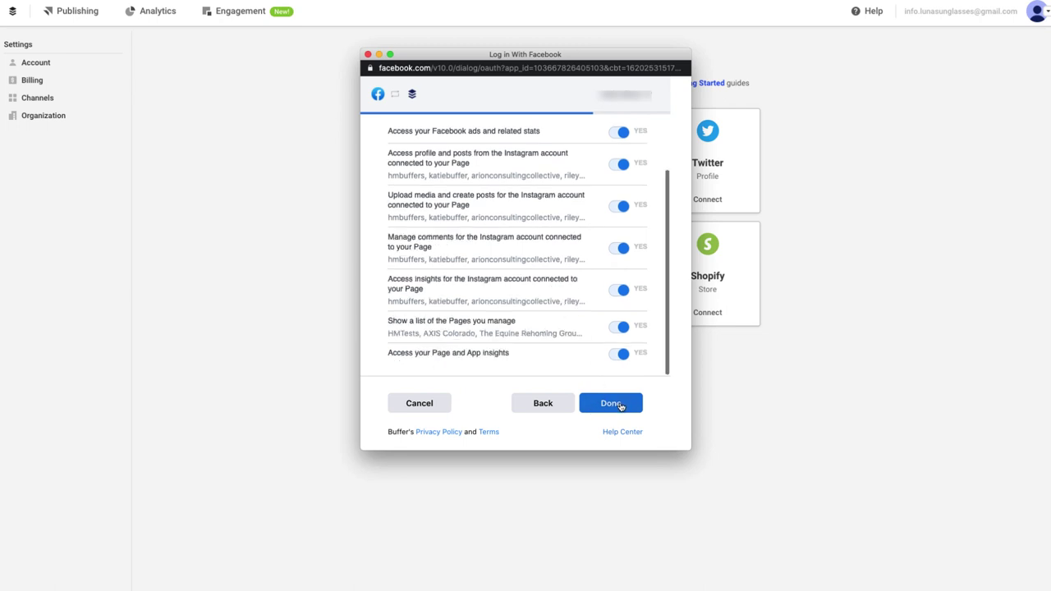
{"action": "left_click", "coordinate": [620, 405]}
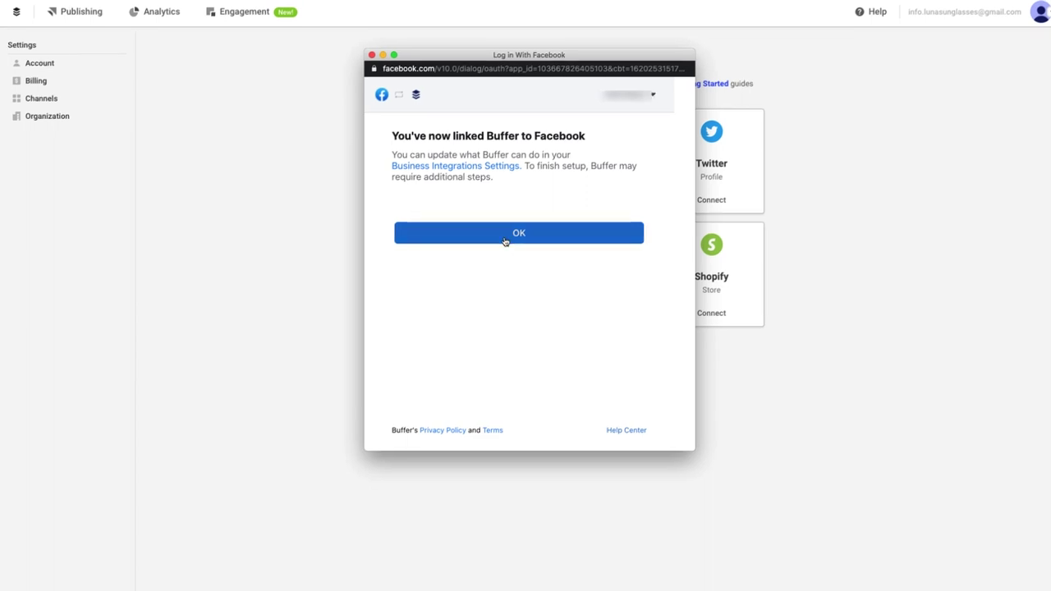
Step: Complete the Facebook link and add the luna_sunglasses Instagram business account to Buffer
{"action": "left_click", "coordinate": [505, 242]}
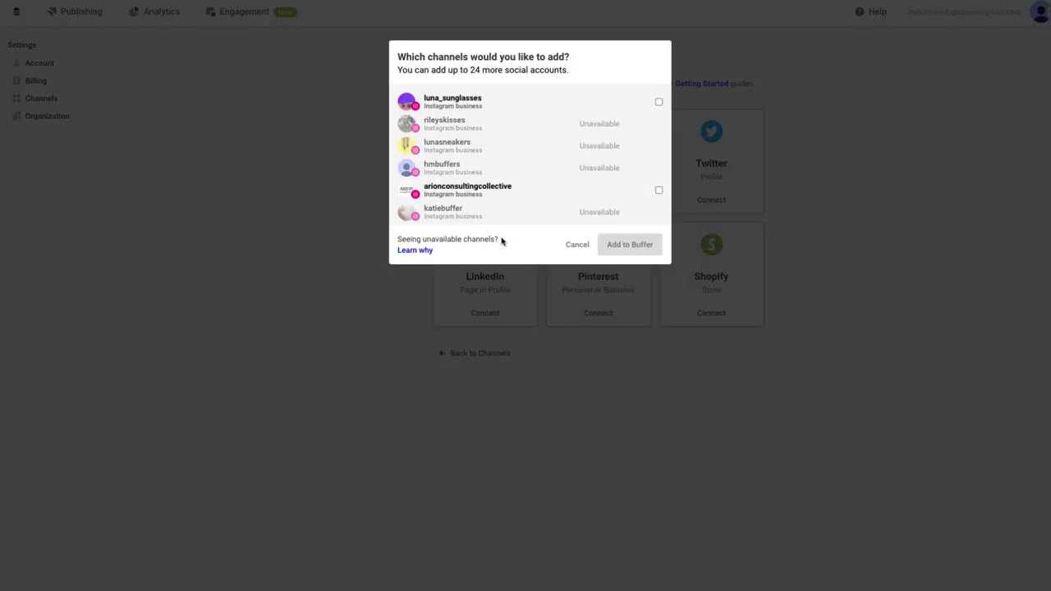
{"action": "left_click", "coordinate": [658, 101]}
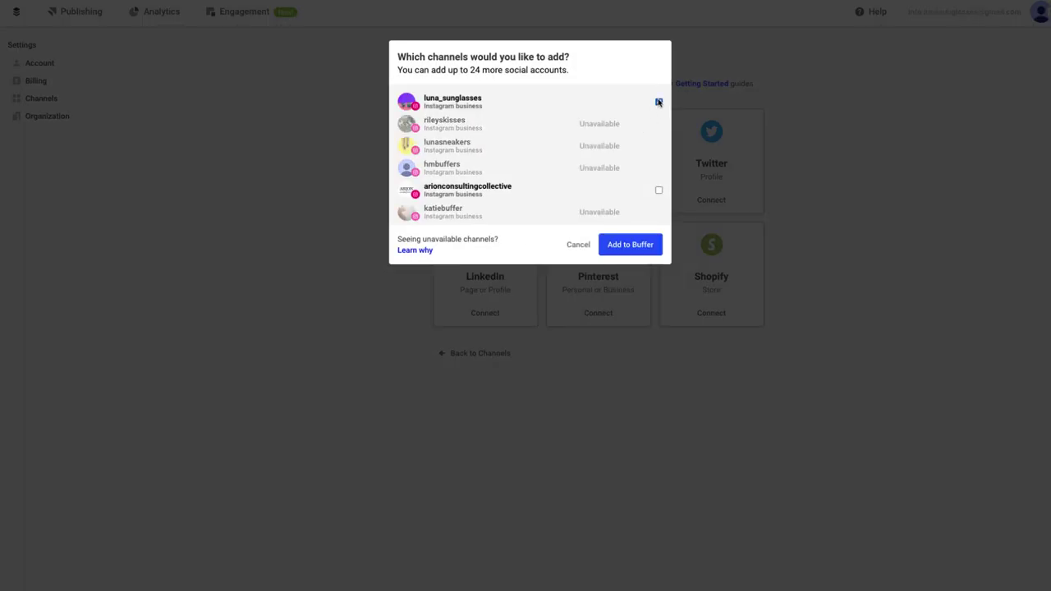
{"action": "left_click", "coordinate": [630, 245]}
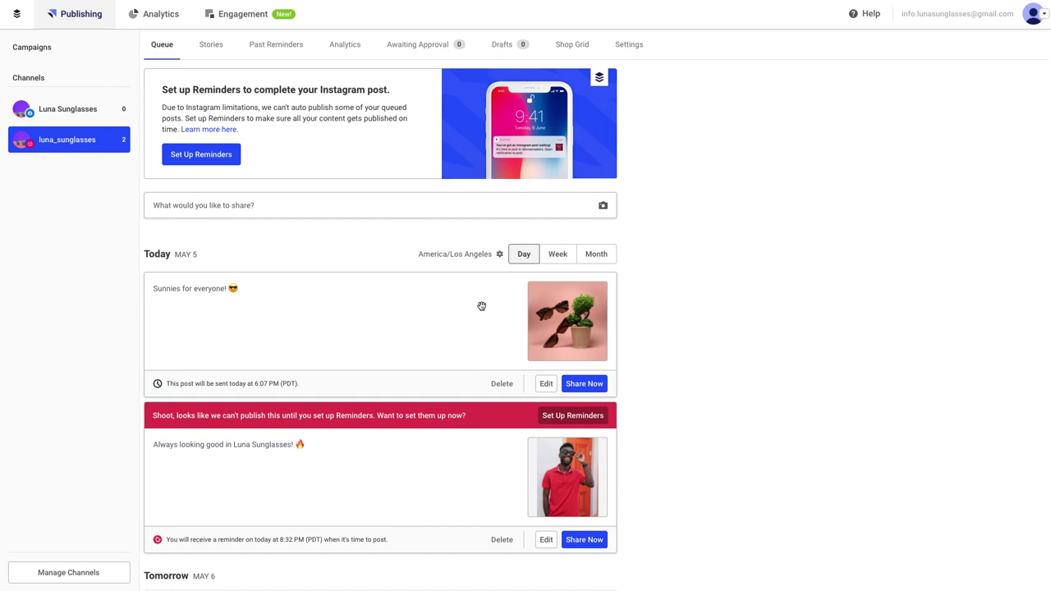
Step: Set up Instagram Reminders for the luna_sunglasses channel, confirming that push notifications are enabled, and return to the publishing dashboard
{"action": "scroll", "coordinate": [473, 316], "scroll_direction": "down", "scroll_amount": 1}
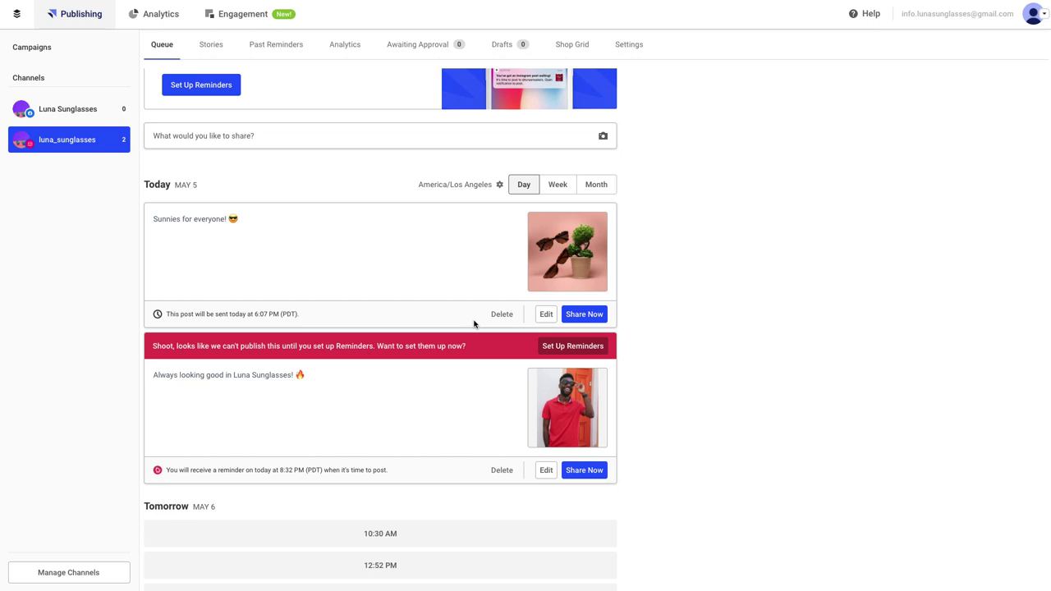
{"action": "left_click", "coordinate": [221, 87]}
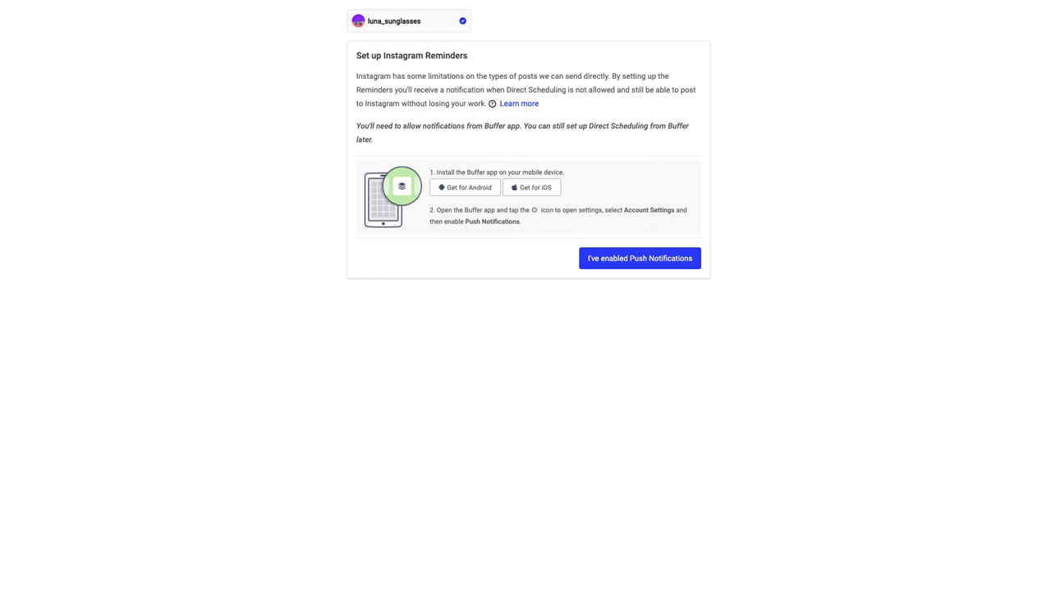
{"action": "left_click", "coordinate": [592, 264]}
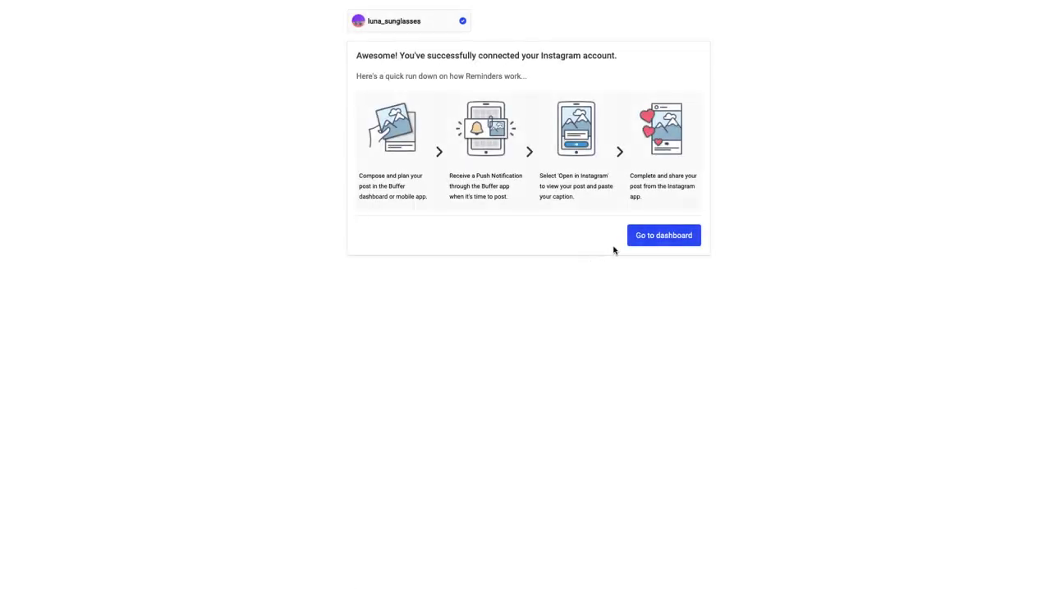
{"action": "left_click", "coordinate": [646, 245]}
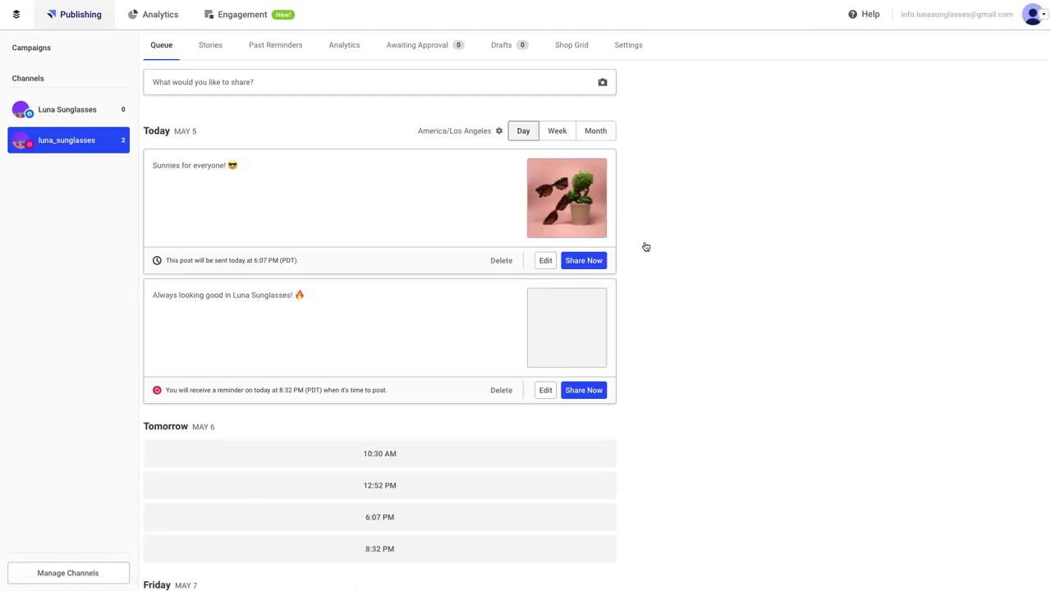
Step: Start removing the luna_sunglasses Instagram Business channel from the organization's connected channels
{"action": "left_click", "coordinate": [64, 575]}
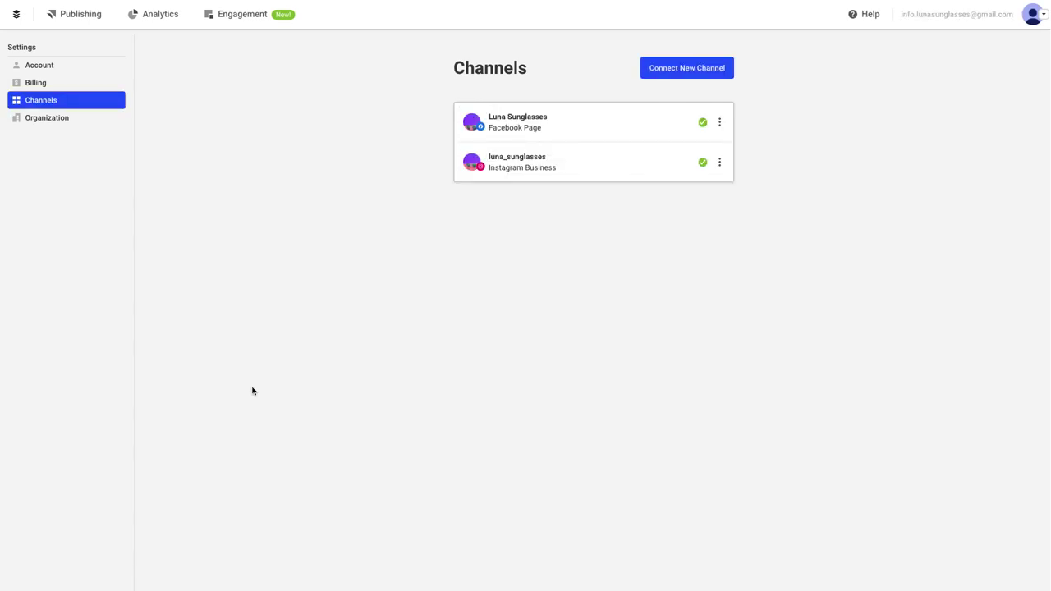
{"action": "left_click", "coordinate": [720, 164]}
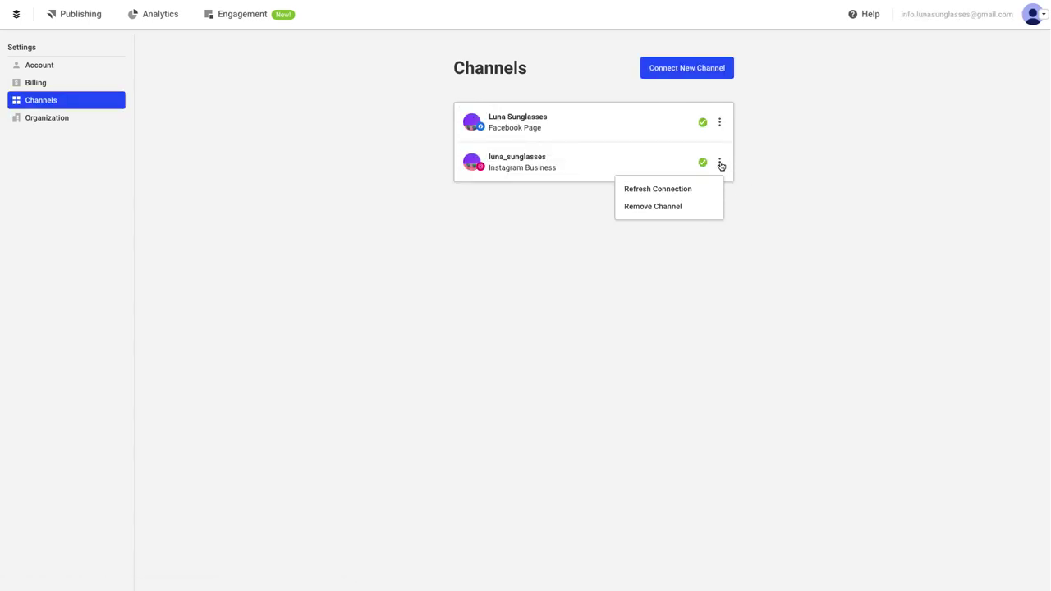
{"action": "left_click", "coordinate": [669, 206]}
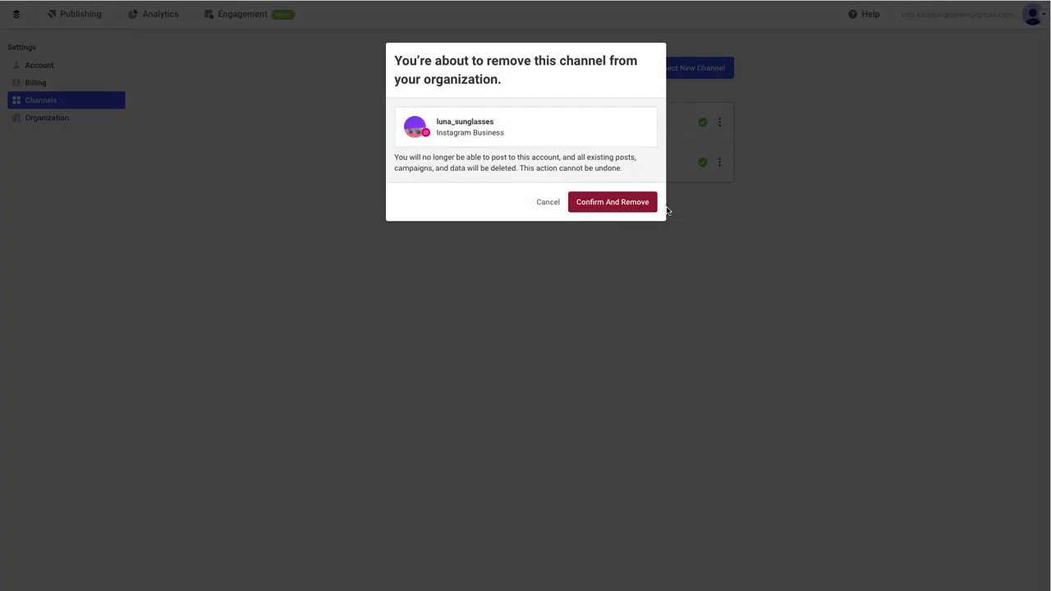